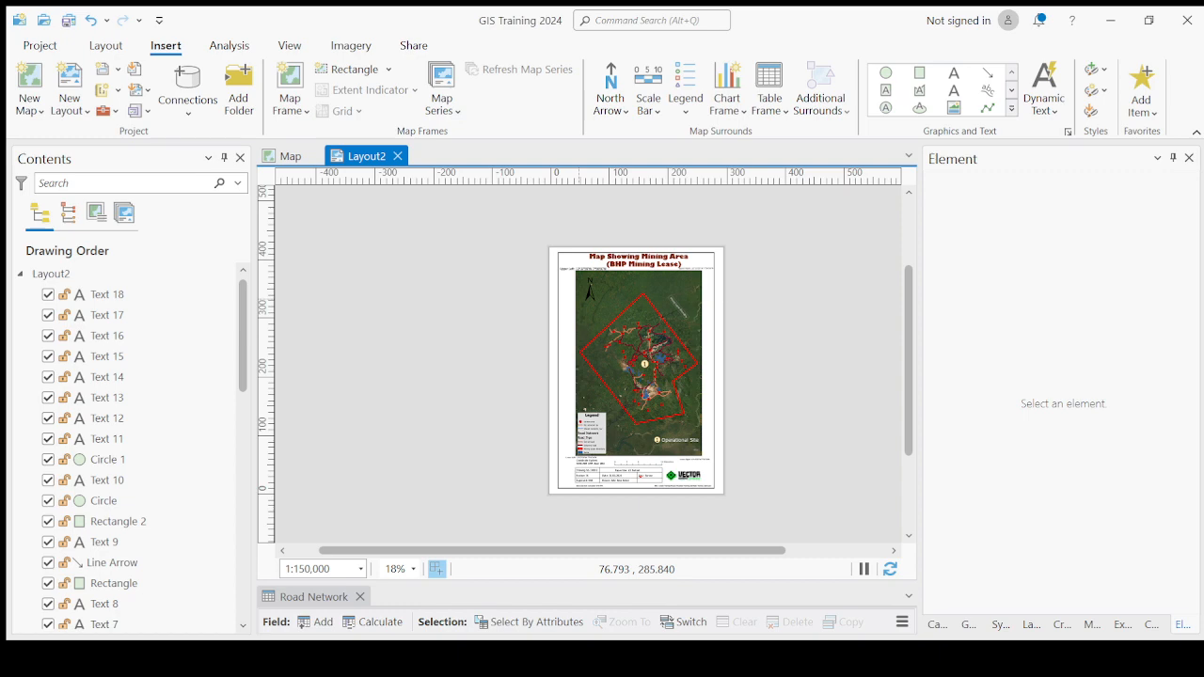
Examine the finished Layout2 page, including its title, mining lease boundary, legend, scale bar, coordinates and title block
{"action": "scroll", "coordinate": [654, 317], "scroll_direction": "up", "scroll_amount": 2}
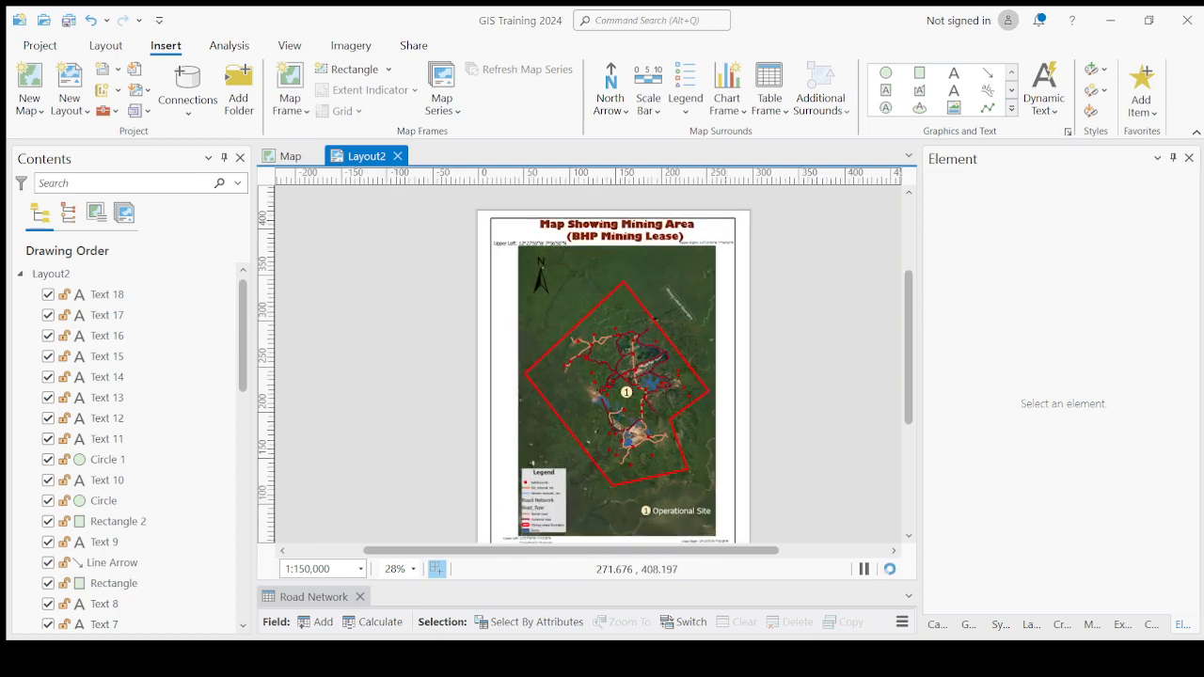
{"action": "scroll", "coordinate": [496, 452], "scroll_direction": "up", "scroll_amount": 4}
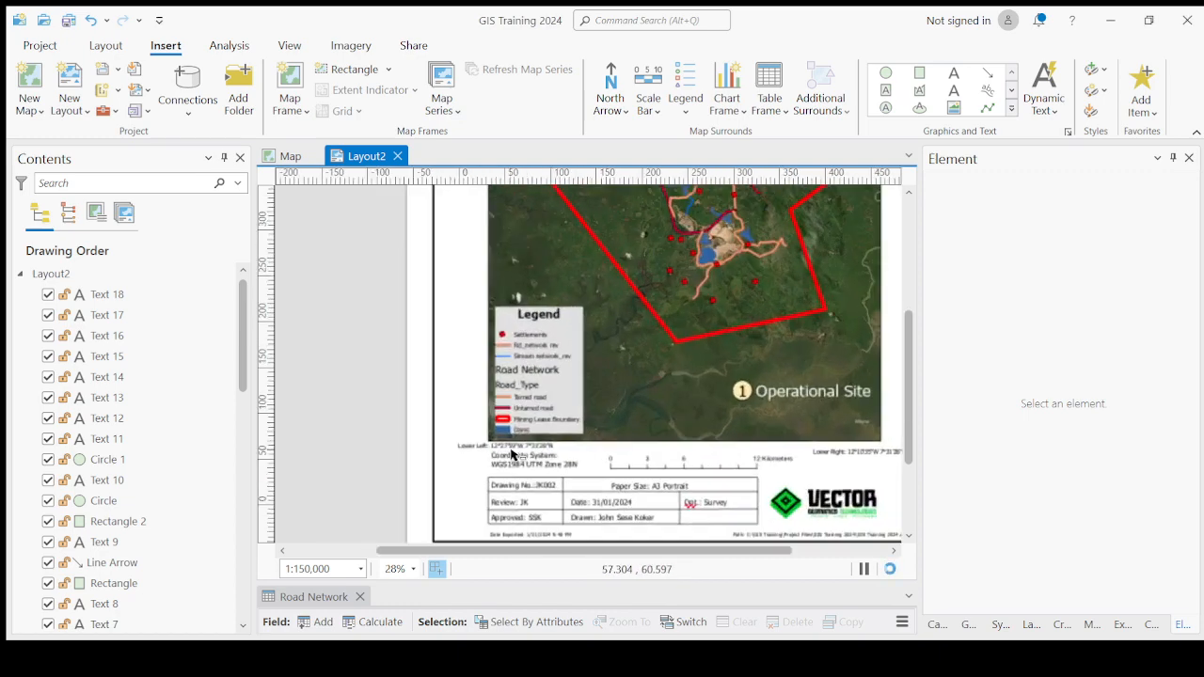
{"action": "scroll", "coordinate": [496, 452], "scroll_direction": "down", "scroll_amount": 3}
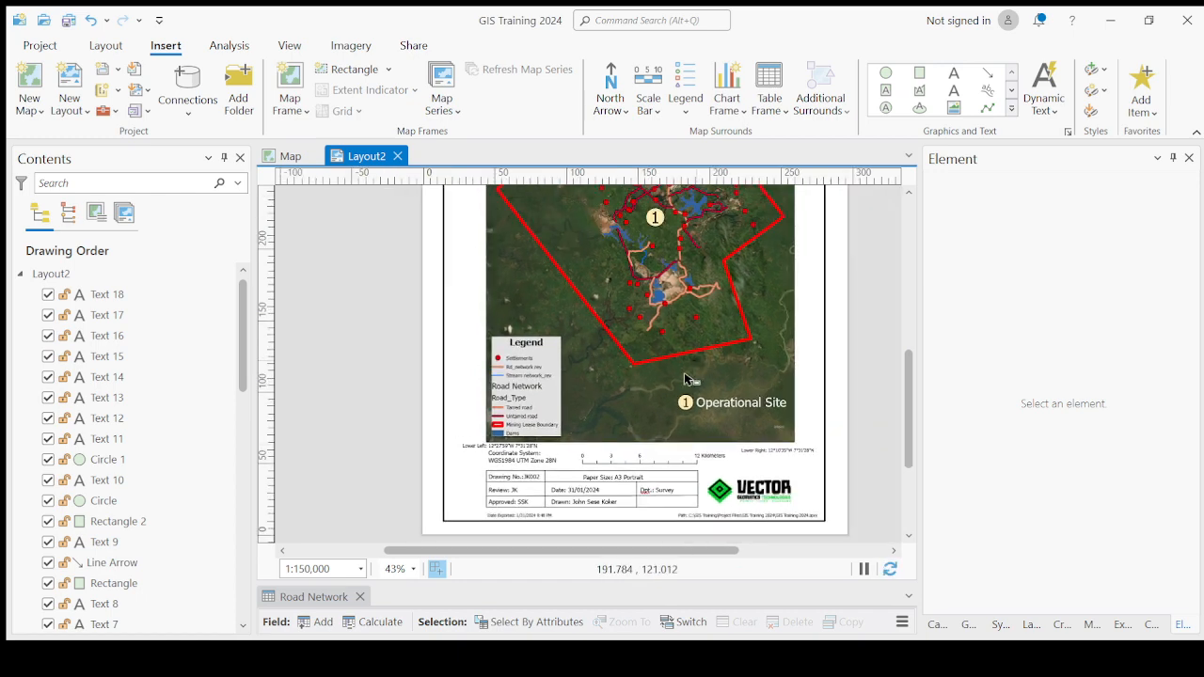
{"action": "scroll", "coordinate": [692, 330], "scroll_direction": "down", "scroll_amount": 2}
{"action": "scroll", "coordinate": [697, 325], "scroll_direction": "up", "scroll_amount": 3}
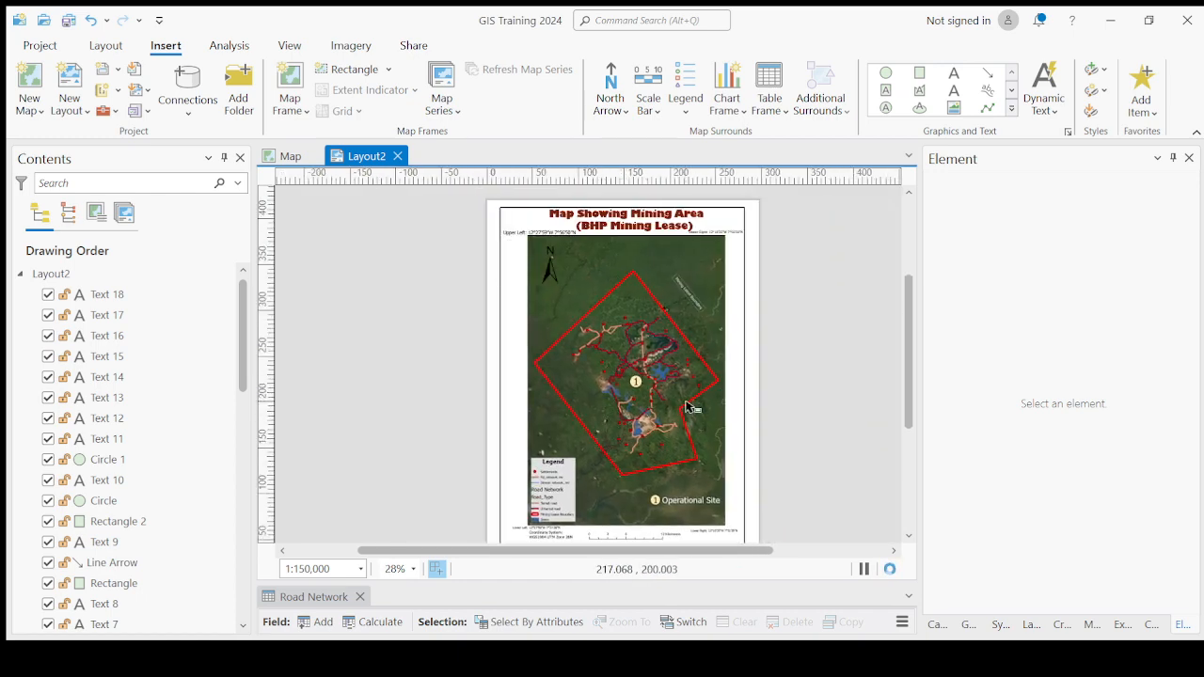
{"action": "left_click_drag", "start_coordinate": [694, 285], "coordinate": [650, 270]}
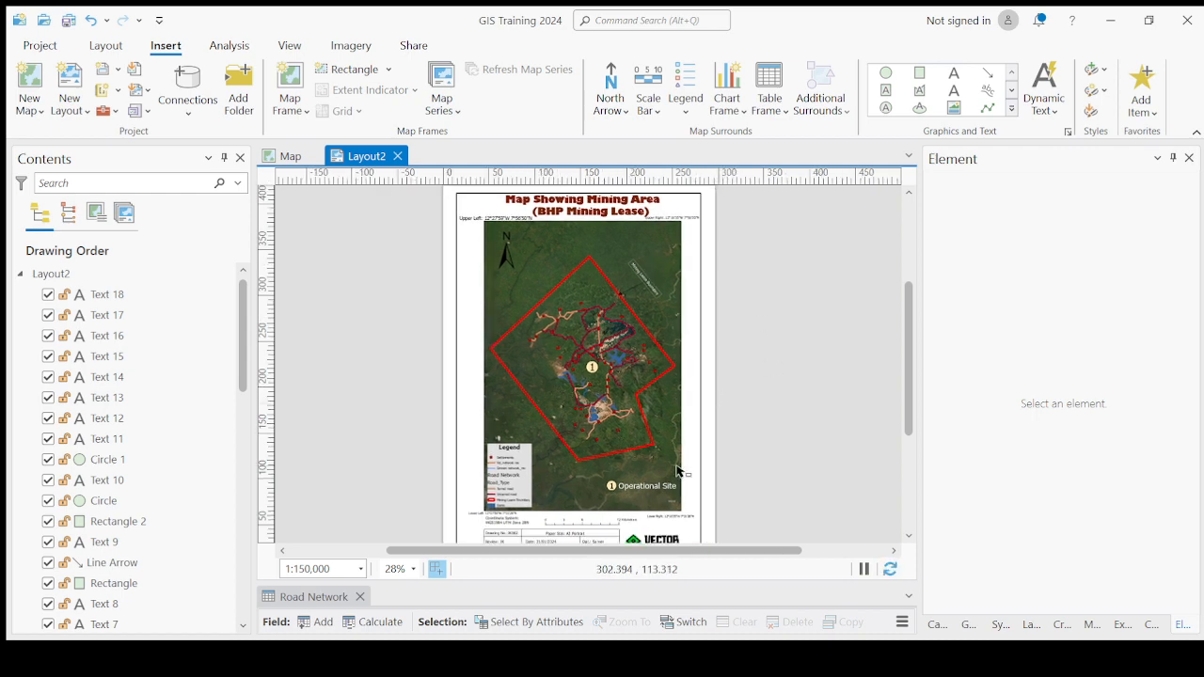
{"action": "scroll", "coordinate": [730, 470], "scroll_direction": "down", "scroll_amount": 2}
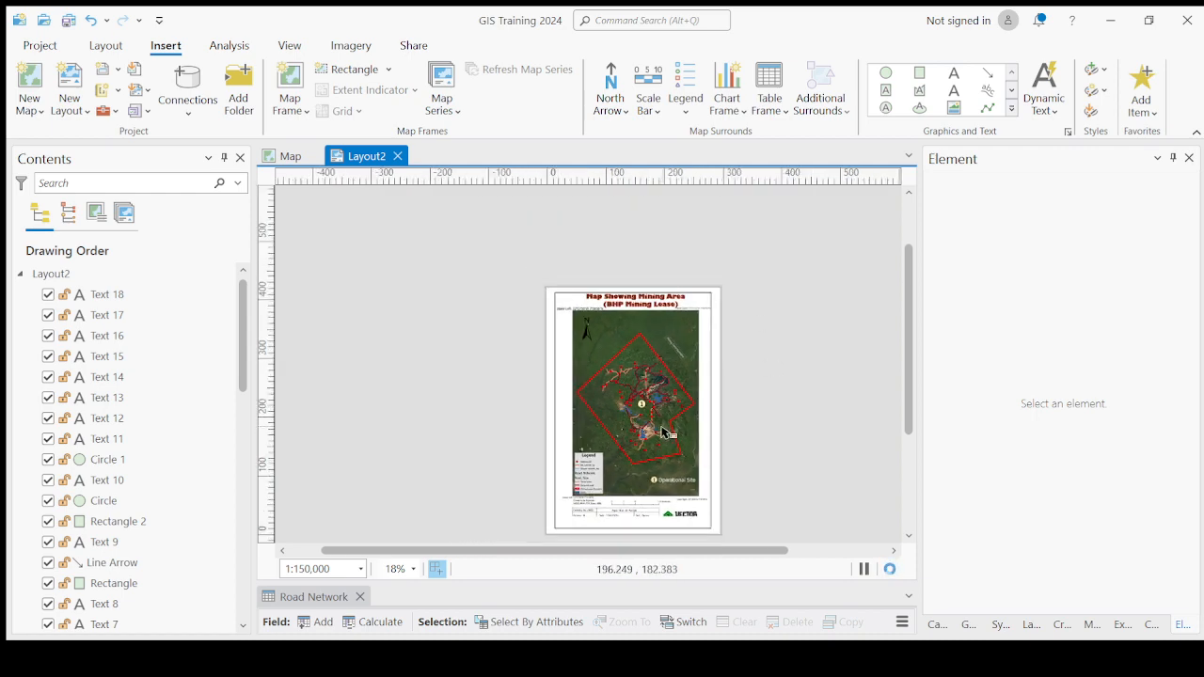
{"action": "left_click_drag", "start_coordinate": [652, 477], "coordinate": [639, 436]}
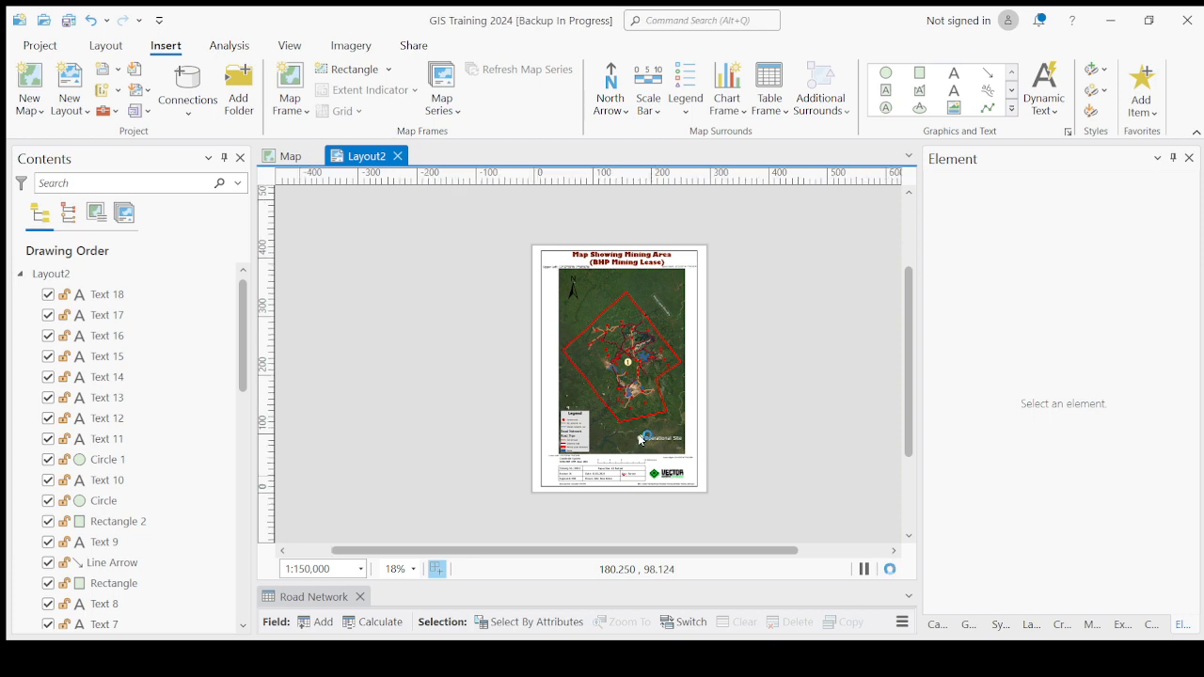
{"action": "scroll", "coordinate": [599, 419], "scroll_direction": "up", "scroll_amount": 2}
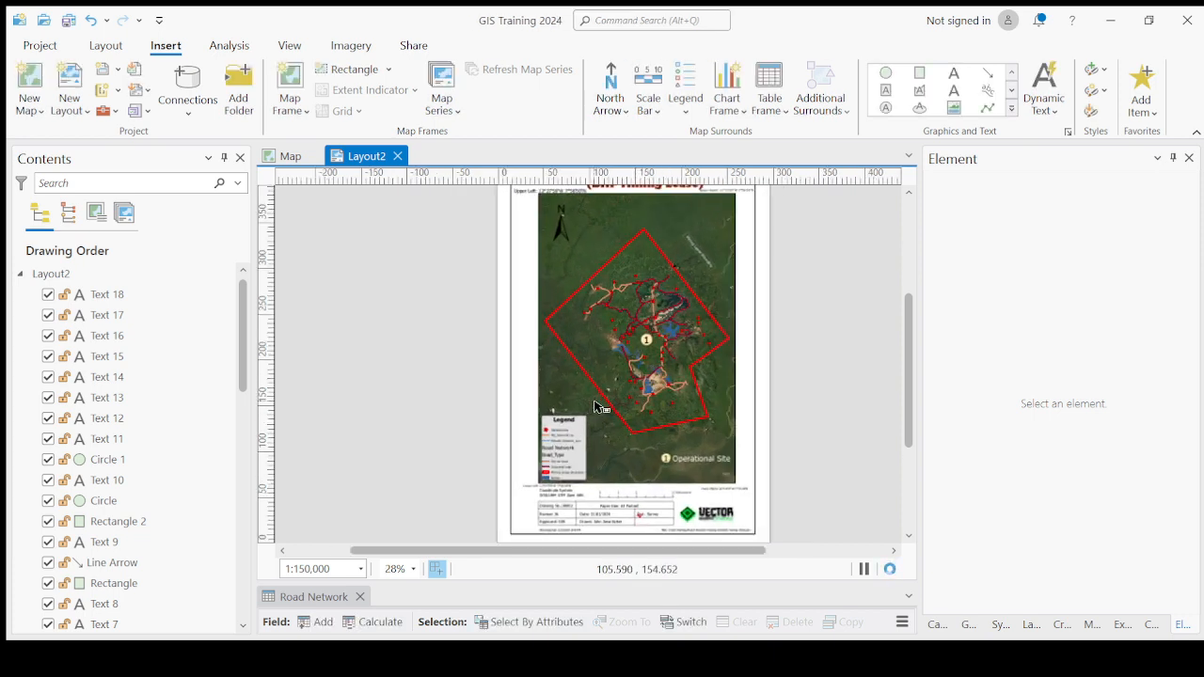
{"action": "scroll", "coordinate": [599, 459], "scroll_direction": "down", "scroll_amount": 2}
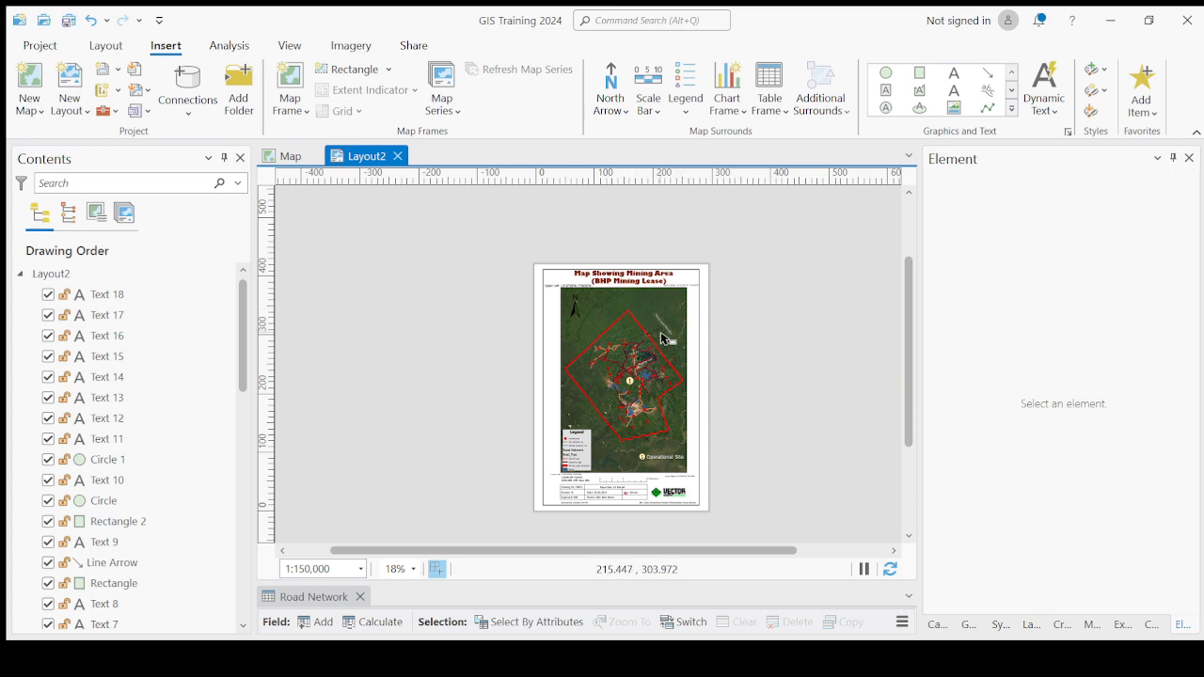
Start exporting Layout2 as a PDF into C:\GIS Training\PDF with a file name beginning "02022024_Map showing"
{"action": "left_click", "coordinate": [410, 45]}
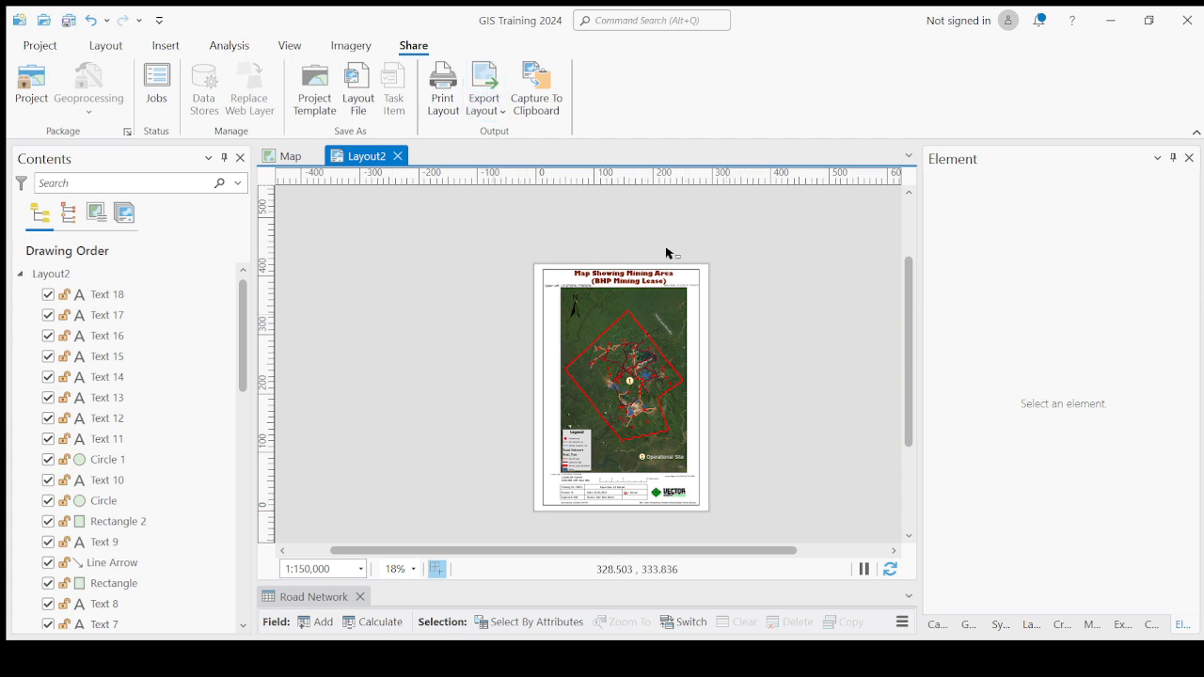
{"action": "left_click", "coordinate": [485, 98]}
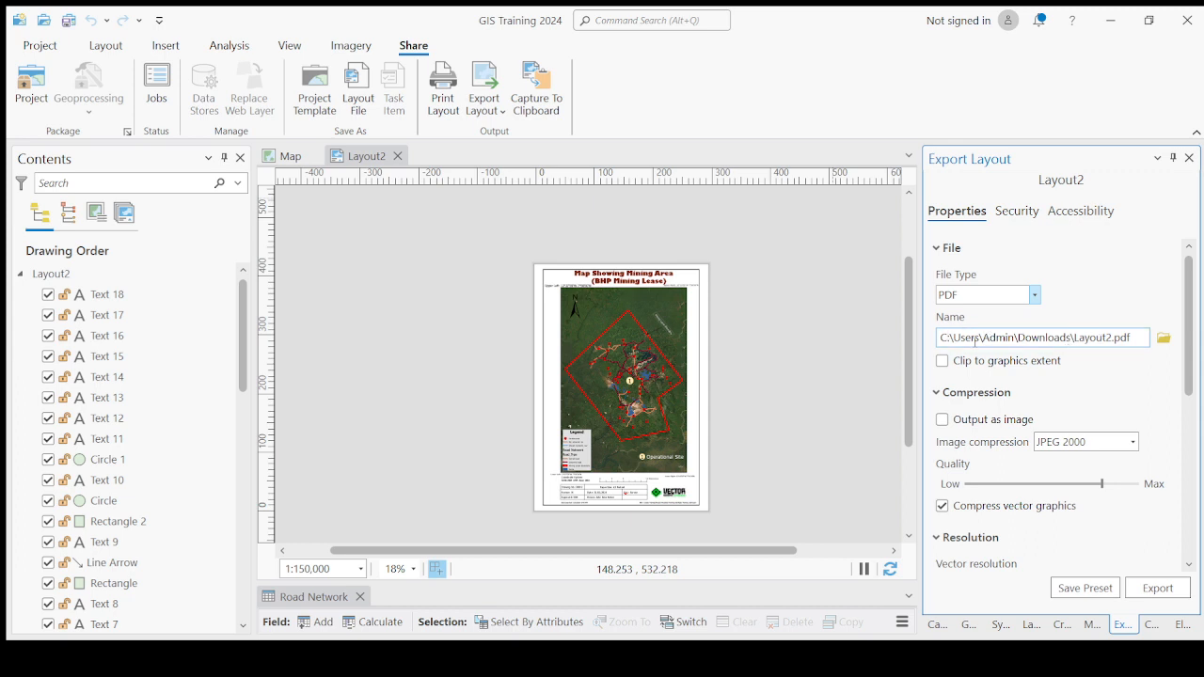
{"action": "left_click", "coordinate": [1165, 339]}
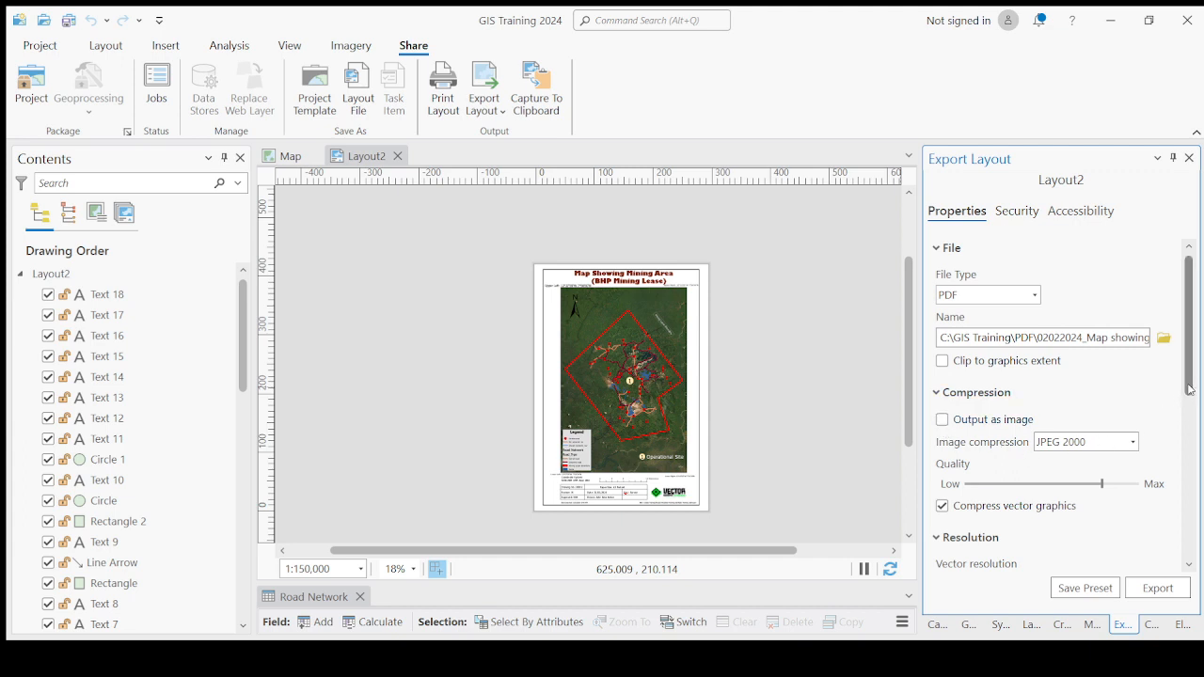
Inspect the export resolution settings and the layout's satellite imagery at several zoom levels to judge its image detail
{"action": "left_click_drag", "start_coordinate": [1190, 391], "coordinate": [1190, 467]}
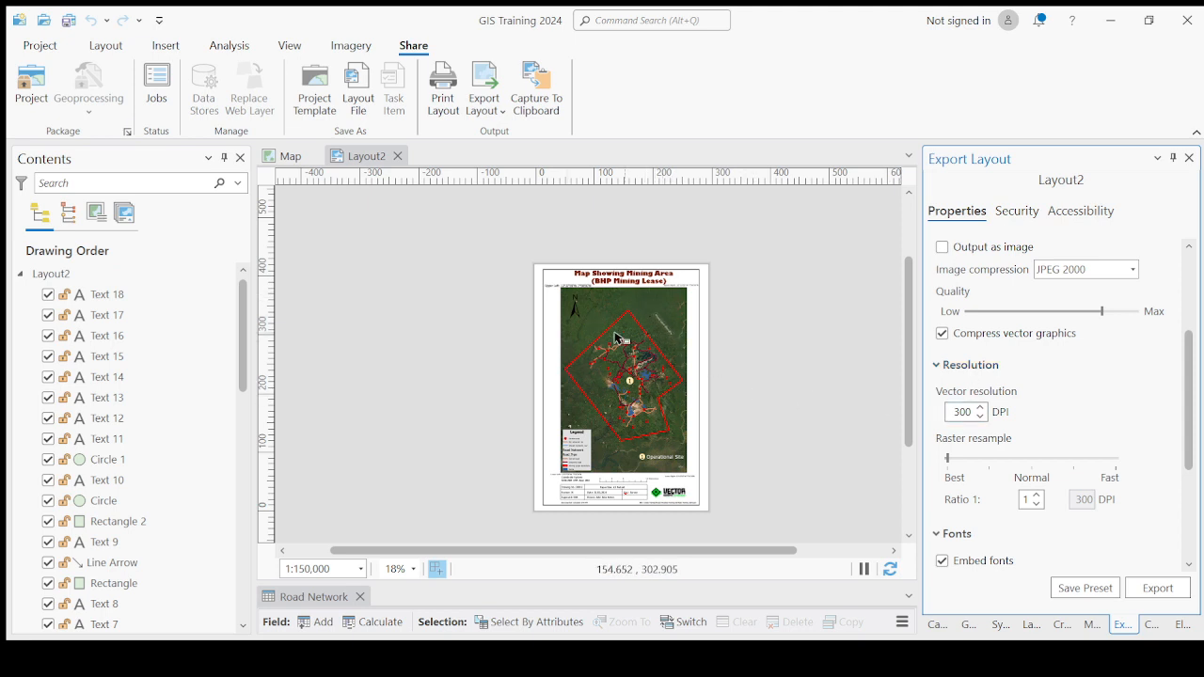
{"action": "scroll", "coordinate": [632, 464], "scroll_direction": "up", "scroll_amount": 5}
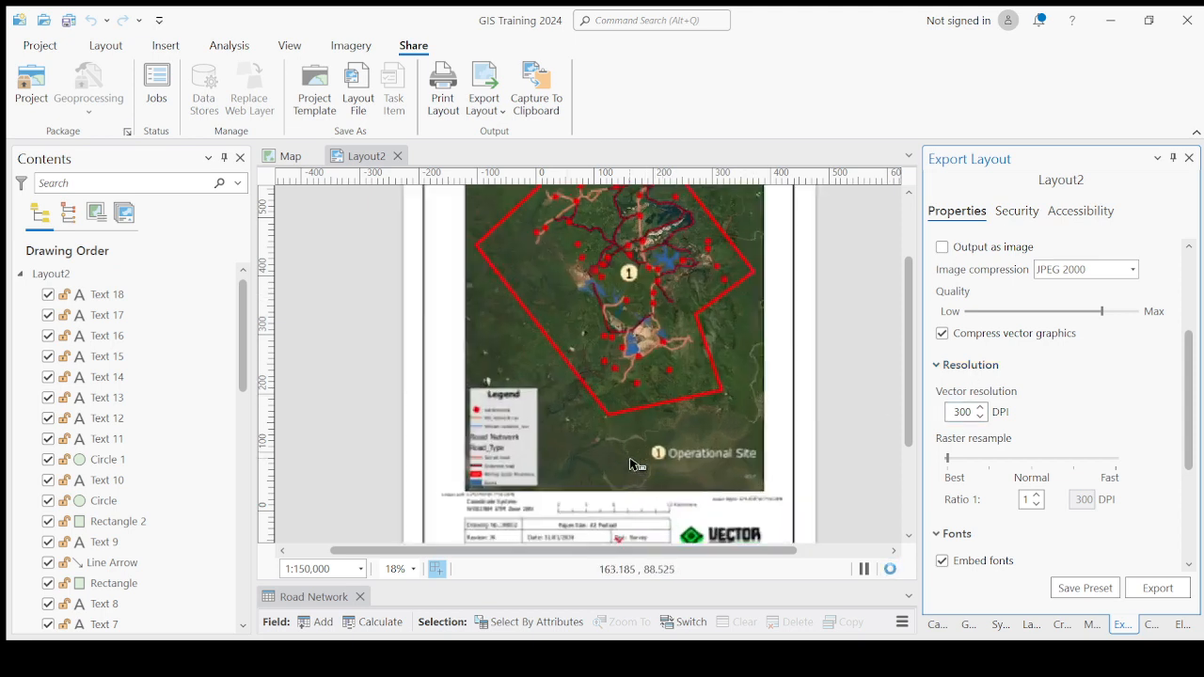
{"action": "scroll", "coordinate": [632, 463], "scroll_direction": "down", "scroll_amount": 3}
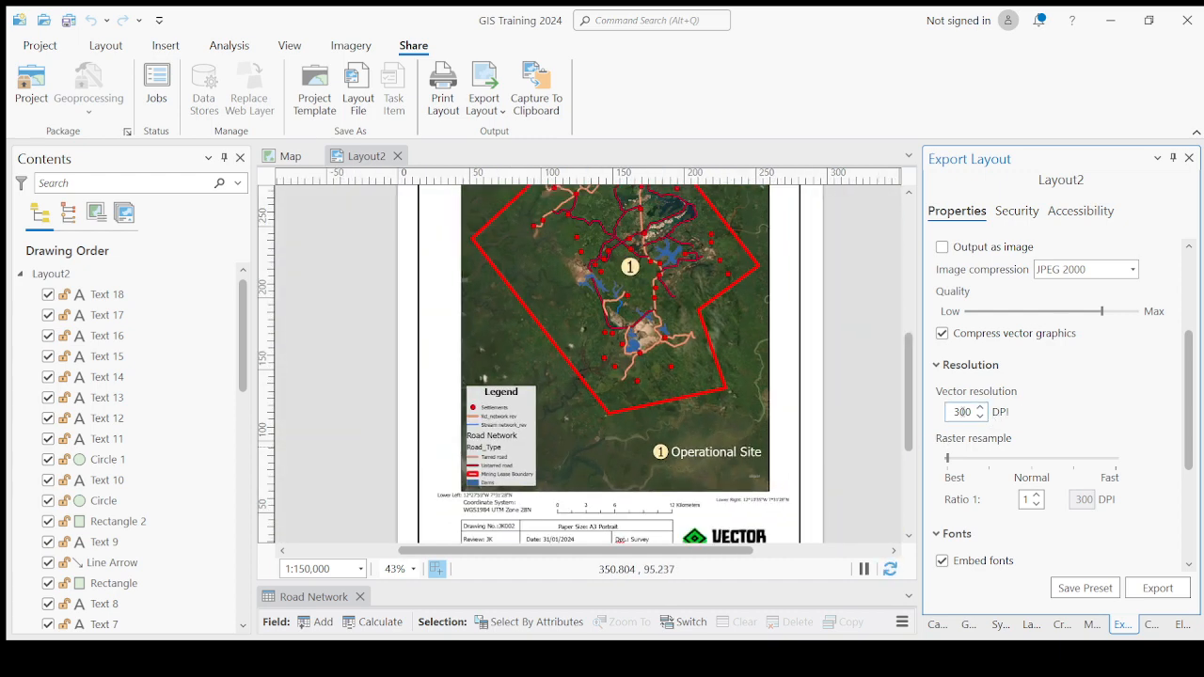
{"action": "left_click", "coordinate": [944, 416]}
{"action": "scroll", "coordinate": [618, 409], "scroll_direction": "up", "scroll_amount": 5}
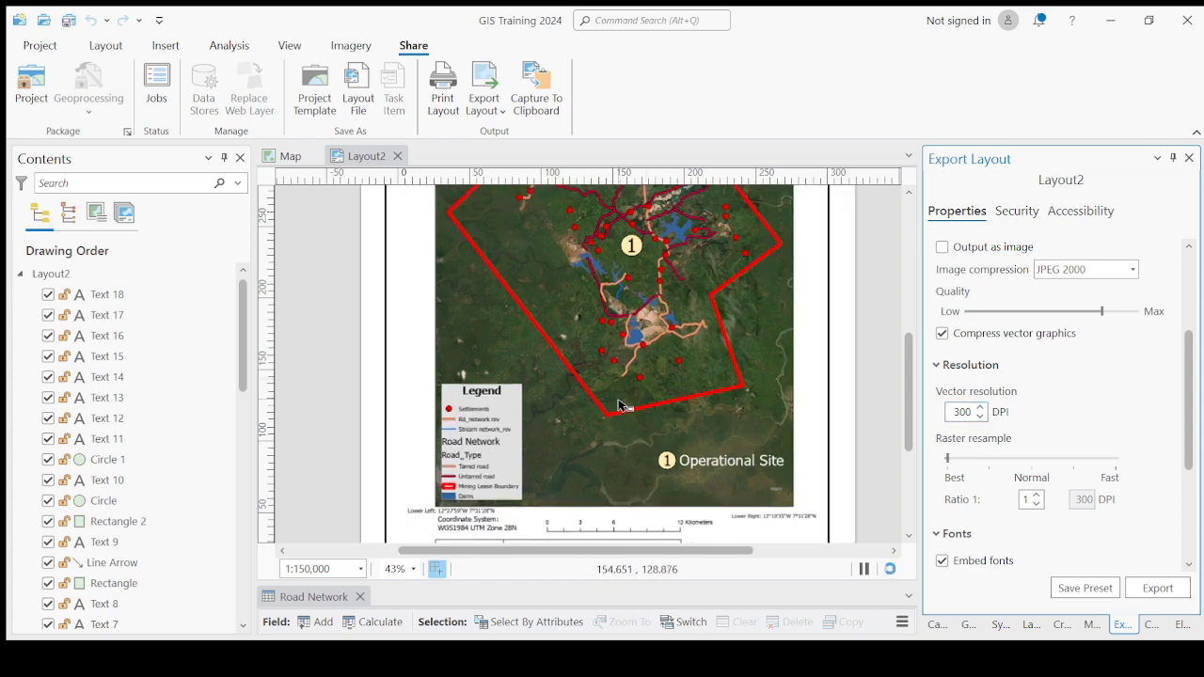
{"action": "scroll", "coordinate": [618, 408], "scroll_direction": "up", "scroll_amount": 5}
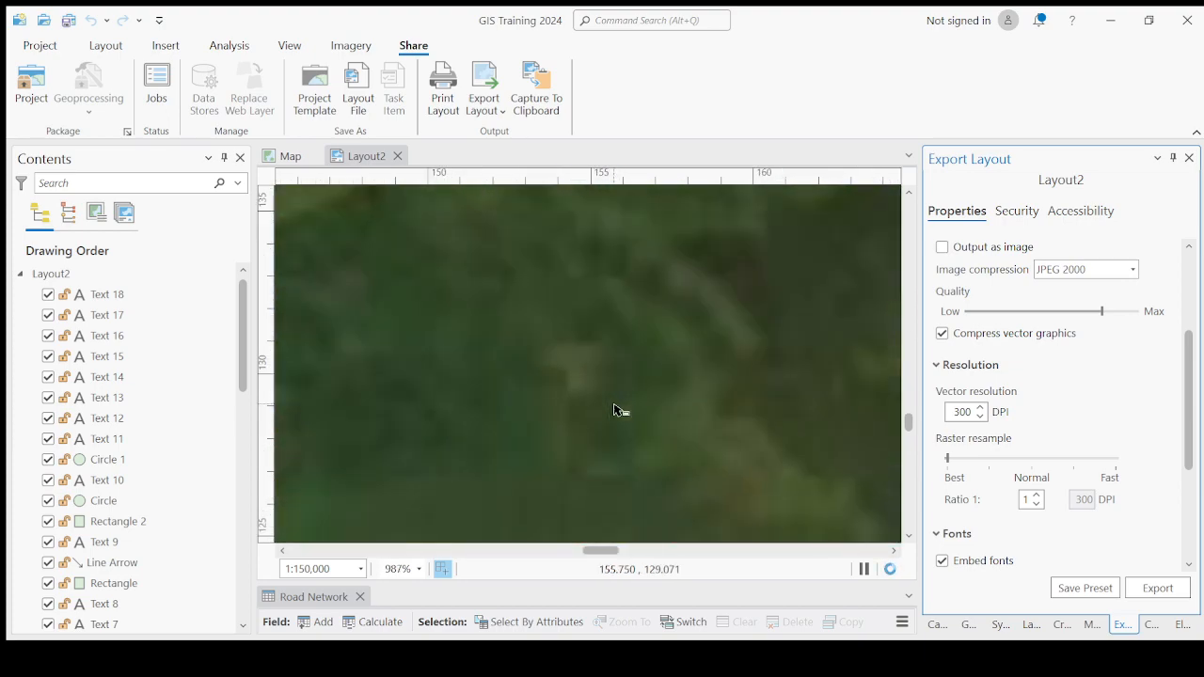
{"action": "scroll", "coordinate": [645, 426], "scroll_direction": "down", "scroll_amount": 7}
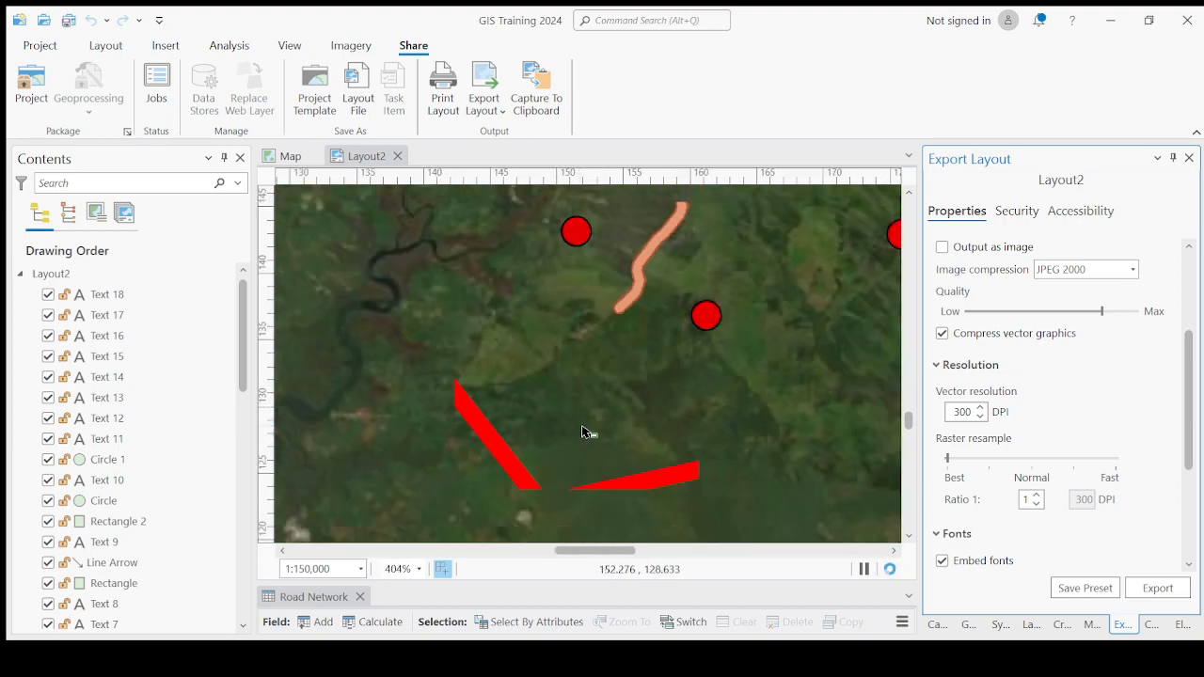
{"action": "scroll", "coordinate": [629, 393], "scroll_direction": "down", "scroll_amount": 3}
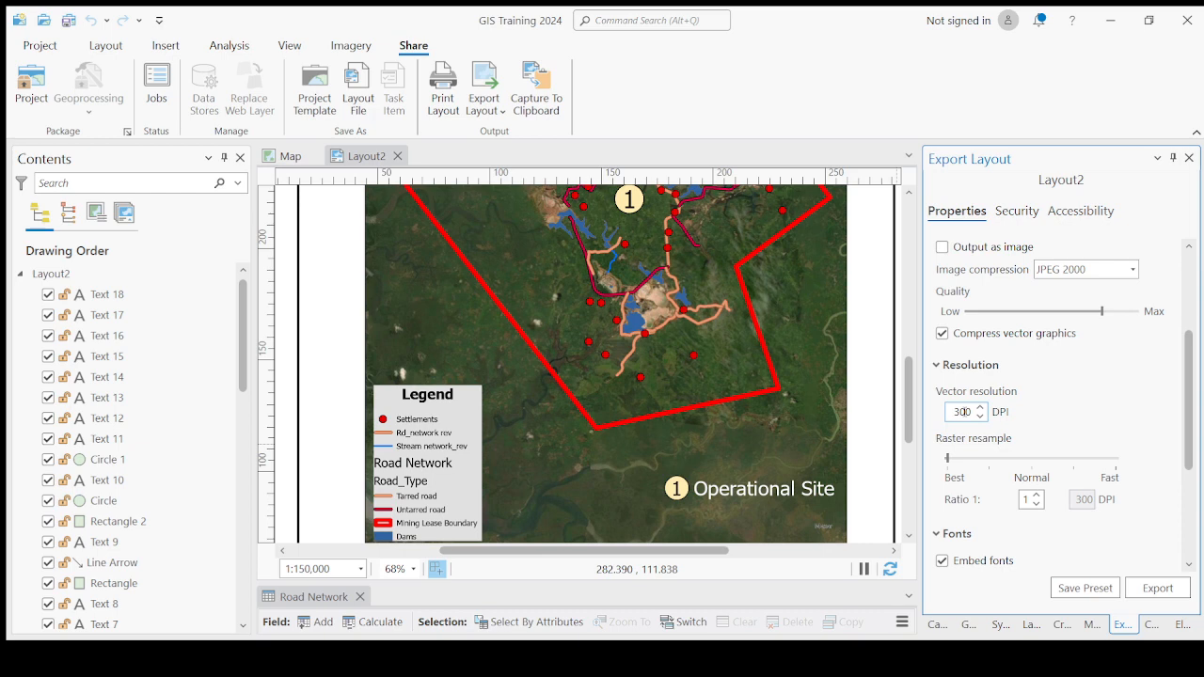
Set the PDF export's vector resolution to 400 DPI
{"action": "double_click", "coordinate": [958, 411]}
{"action": "type", "text": "400"}
{"action": "left_click_drag", "start_coordinate": [954, 411], "coordinate": [1003, 414]}
{"action": "type", "text": "400"}
Review the remaining font, PDF and color settings, export the layout as a PDF, and open the exported file
{"action": "scroll", "coordinate": [1191, 461], "scroll_direction": "down", "scroll_amount": 3}
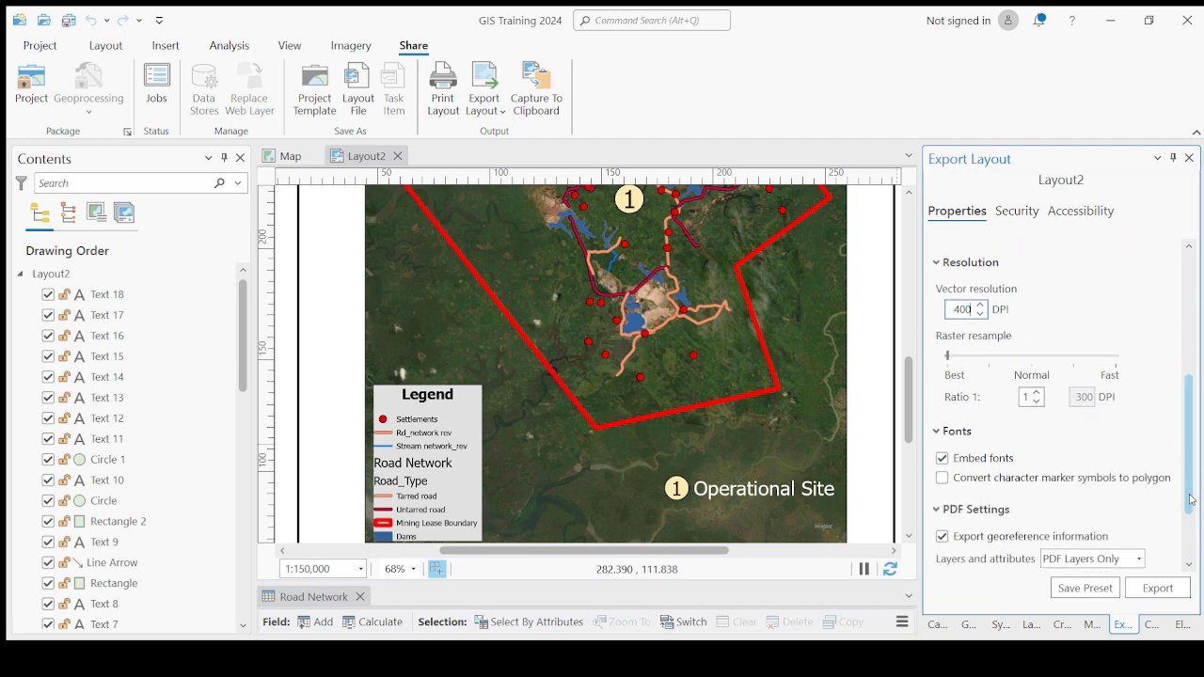
{"action": "scroll", "coordinate": [1190, 480], "scroll_direction": "down", "scroll_amount": 3}
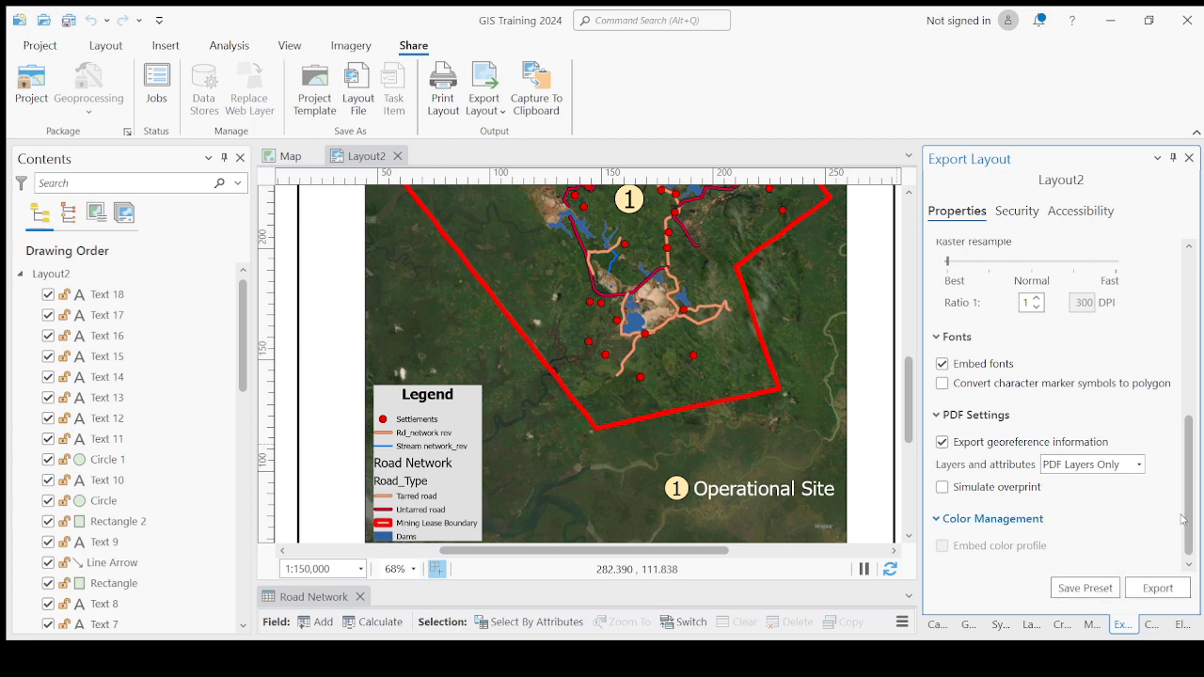
{"action": "left_click_drag", "start_coordinate": [1187, 519], "coordinate": [1187, 449]}
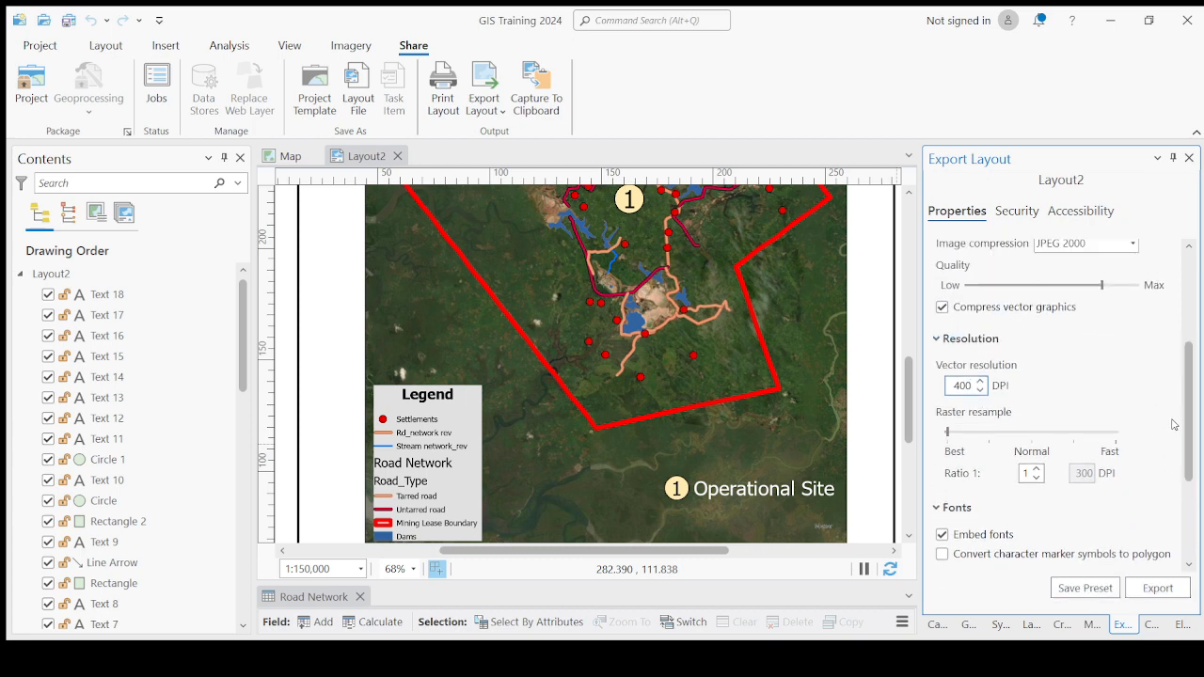
{"action": "left_click_drag", "start_coordinate": [1191, 402], "coordinate": [1191, 474]}
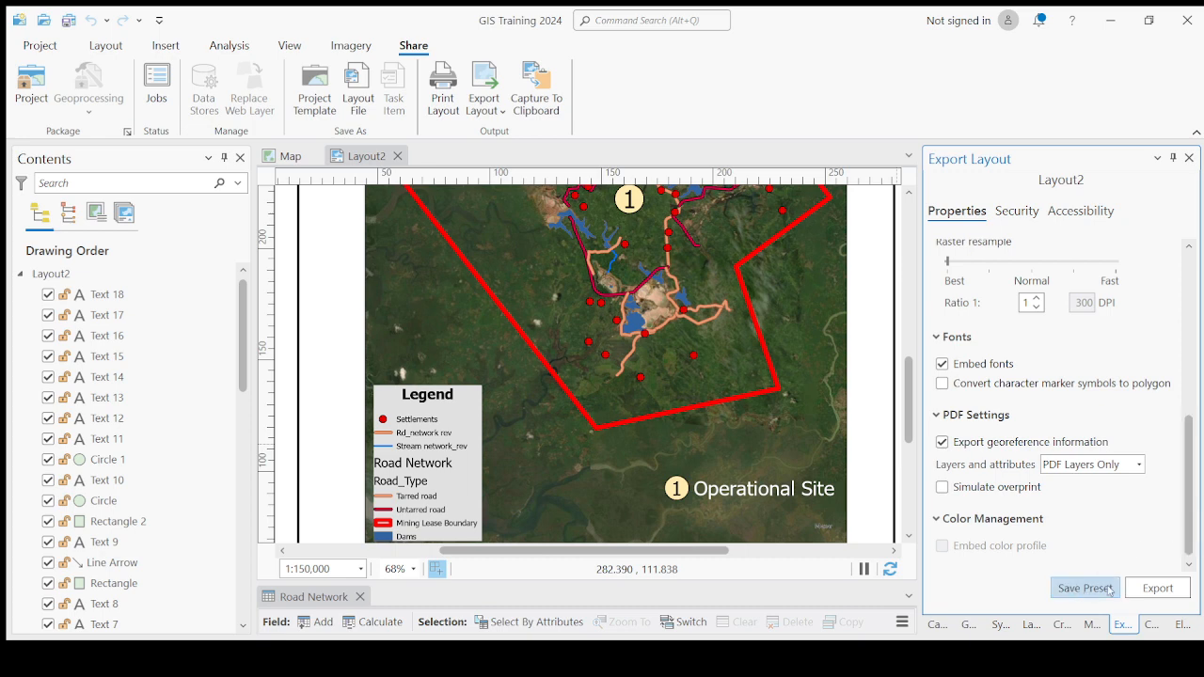
{"action": "left_click", "coordinate": [1167, 589]}
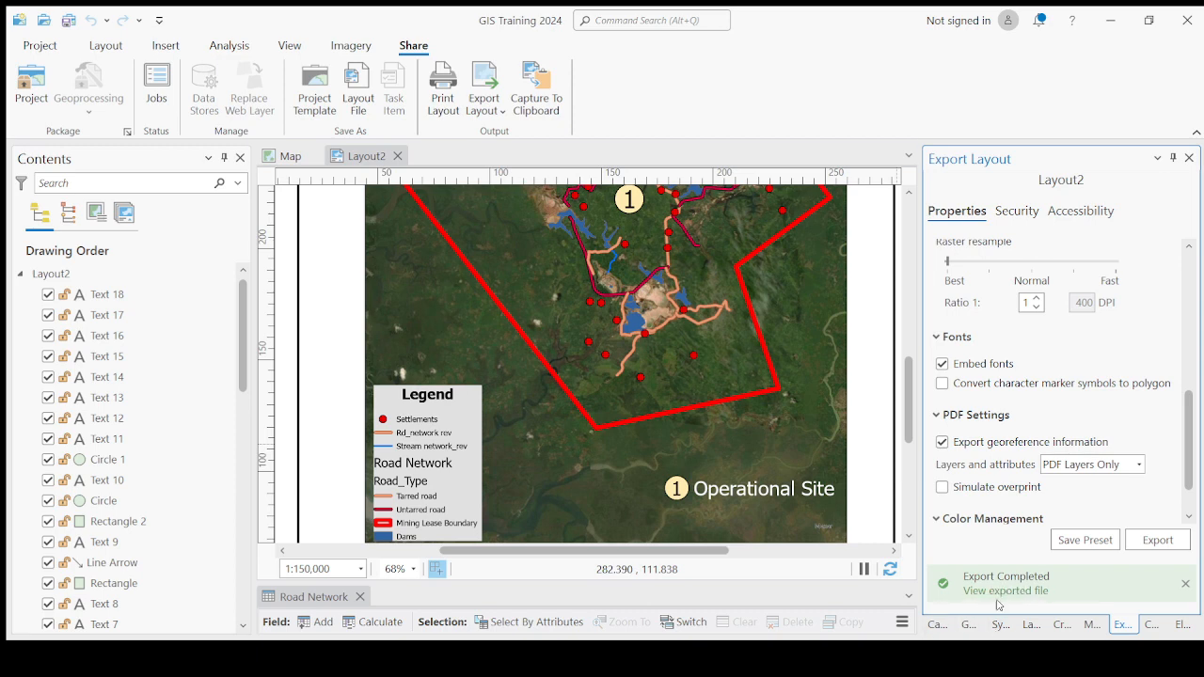
{"action": "left_click", "coordinate": [994, 589]}
Change the export file type to JPEG, saving in C:\GIS Training\PDF with a name beginning "Map showing BHP"
{"action": "scroll", "coordinate": [1176, 448], "scroll_direction": "up", "scroll_amount": 10}
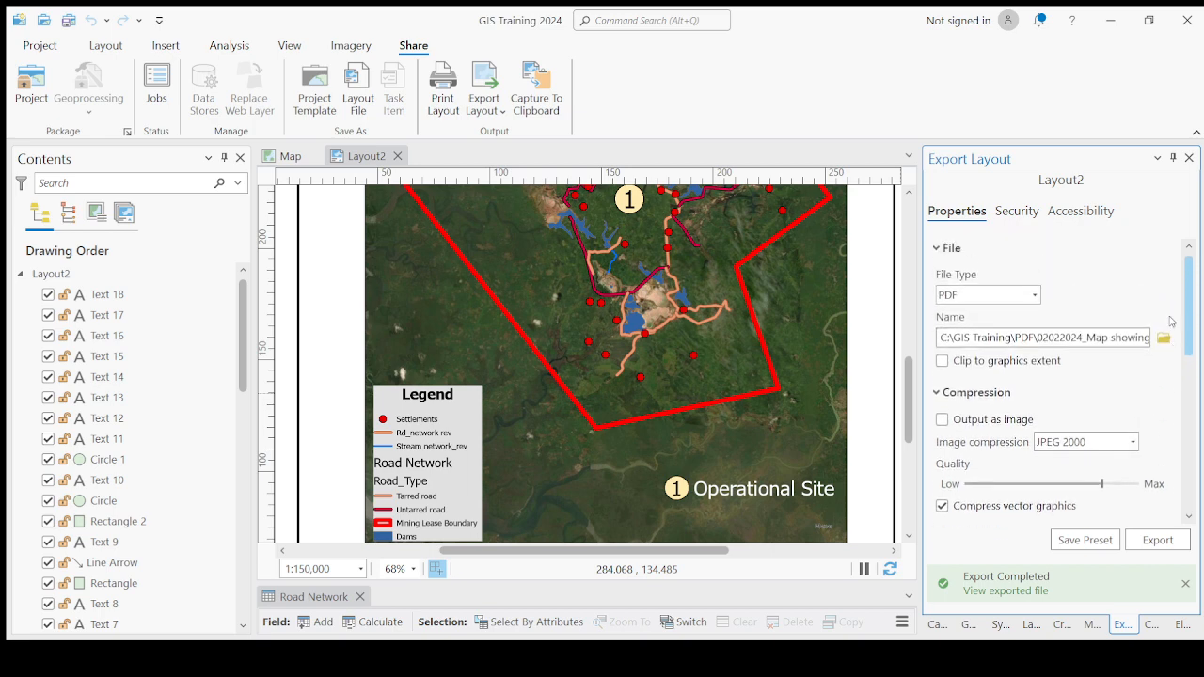
{"action": "left_click", "coordinate": [1186, 583]}
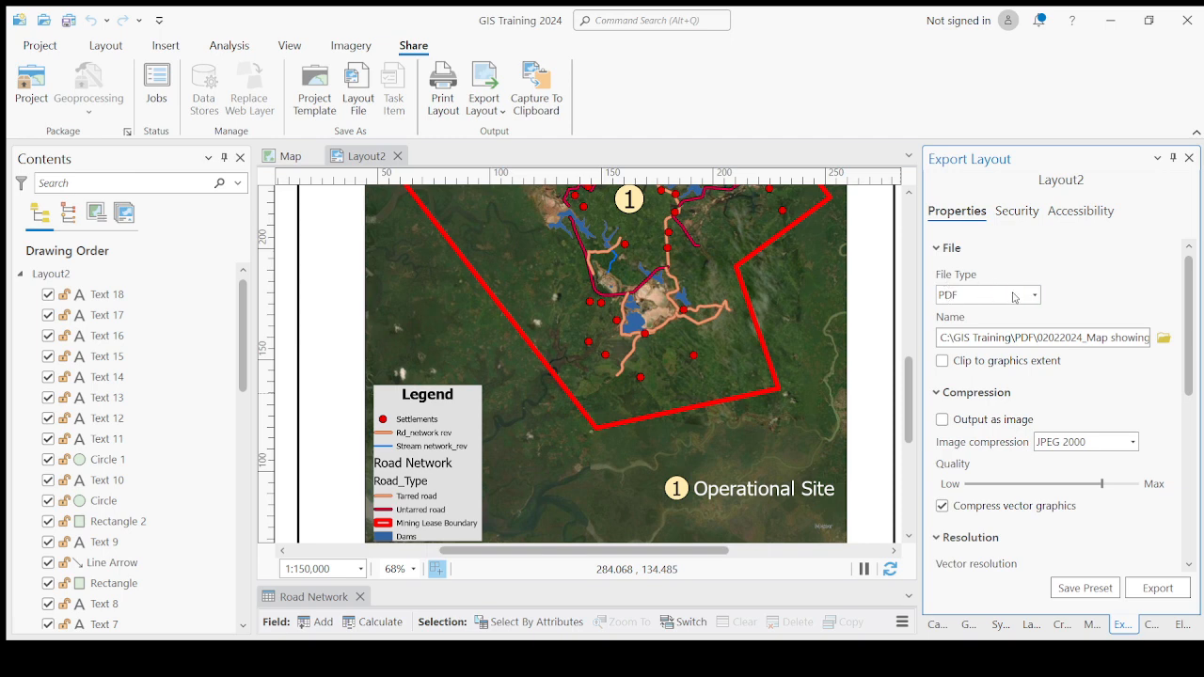
{"action": "left_click", "coordinate": [987, 406]}
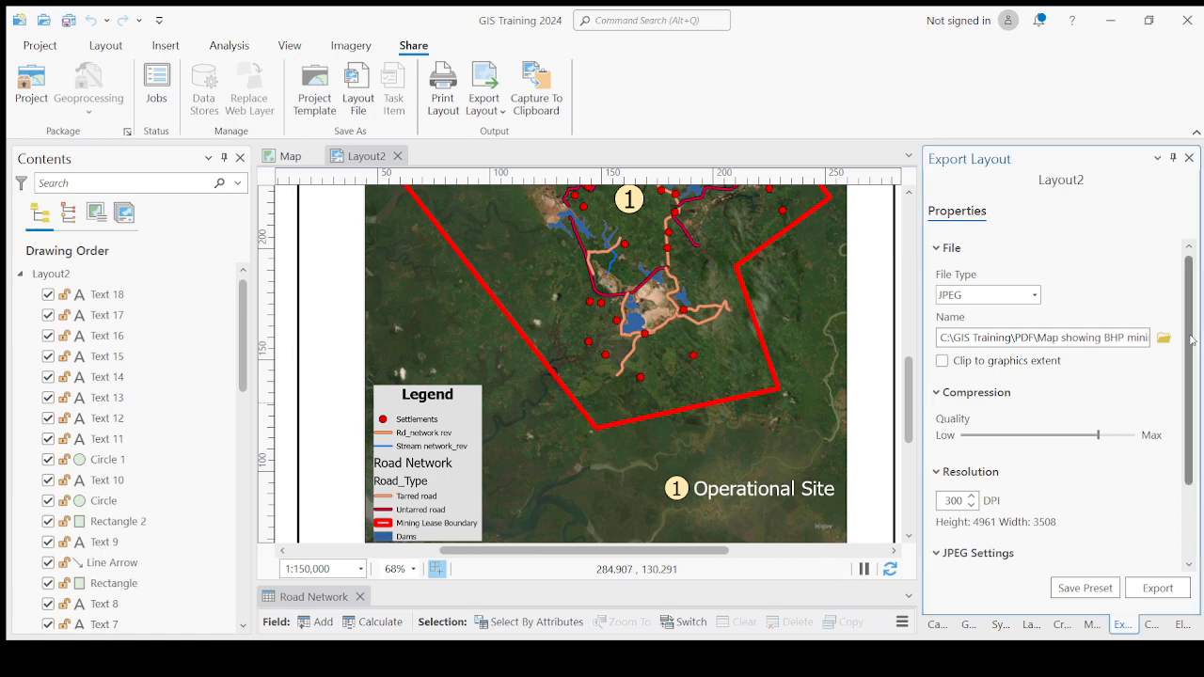
Set the JPEG export resolution to 350 DPI
{"action": "left_click_drag", "start_coordinate": [1184, 340], "coordinate": [1184, 400]}
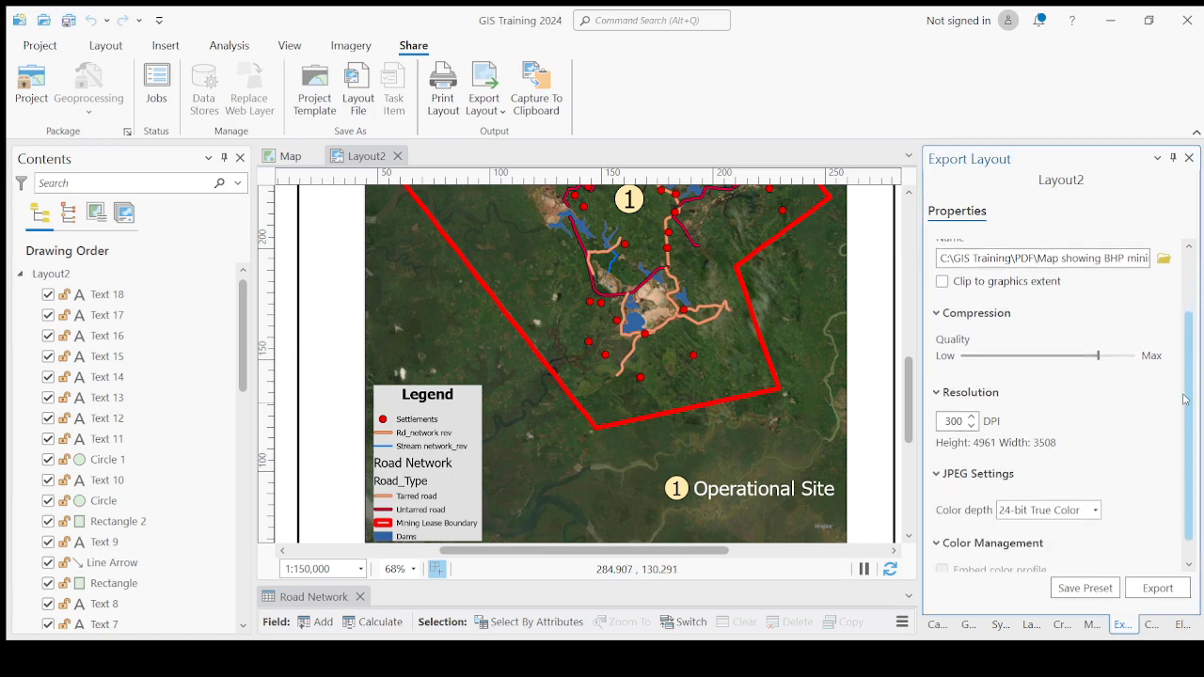
{"action": "double_click", "coordinate": [953, 420]}
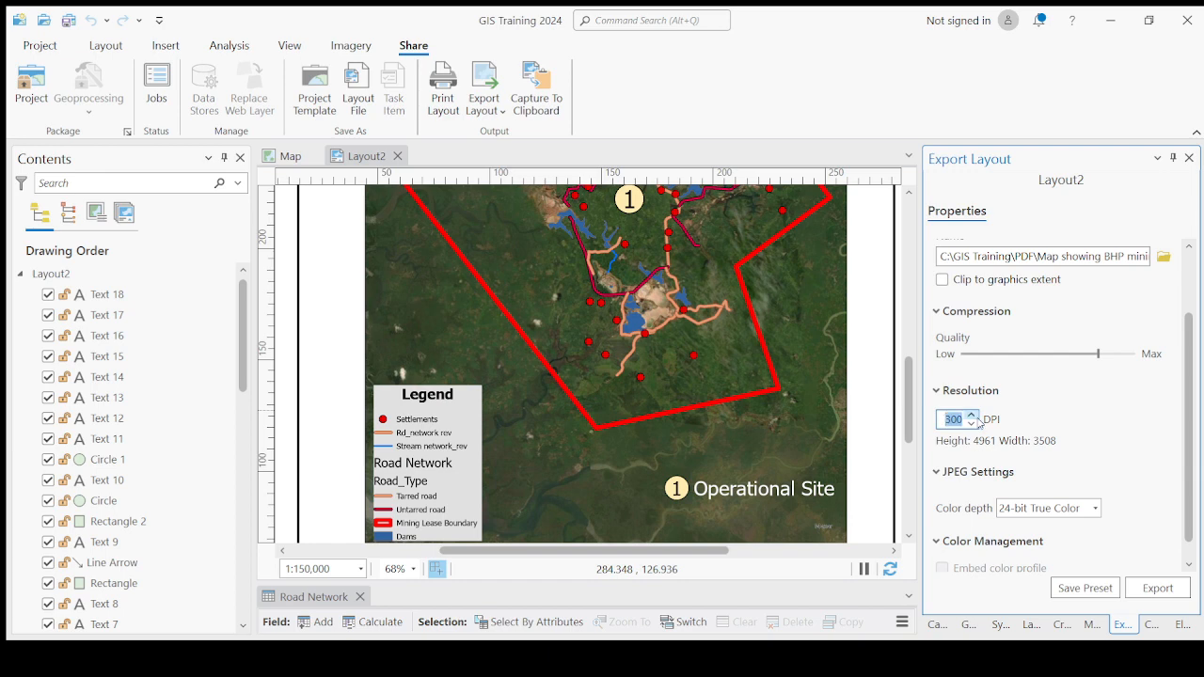
{"action": "type", "text": "350"}
Export the layout as a JPEG, view the exported image, and return to the layout
{"action": "scroll", "coordinate": [1187, 482], "scroll_direction": "down", "scroll_amount": 1}
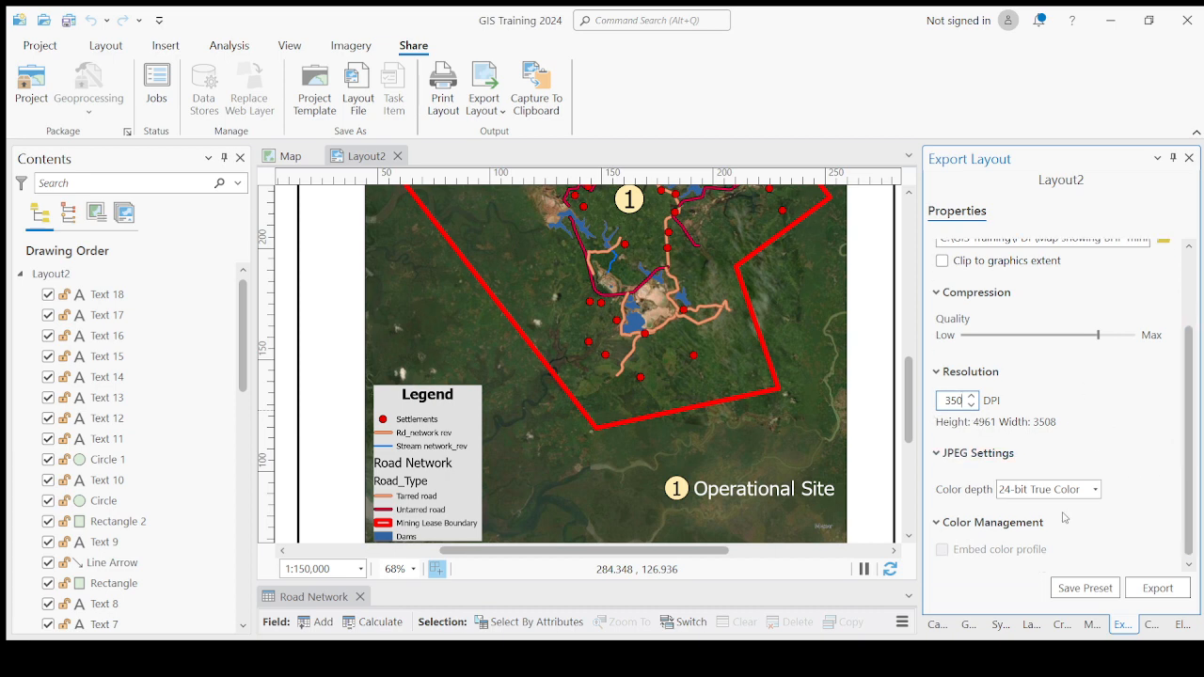
{"action": "left_click", "coordinate": [1163, 588]}
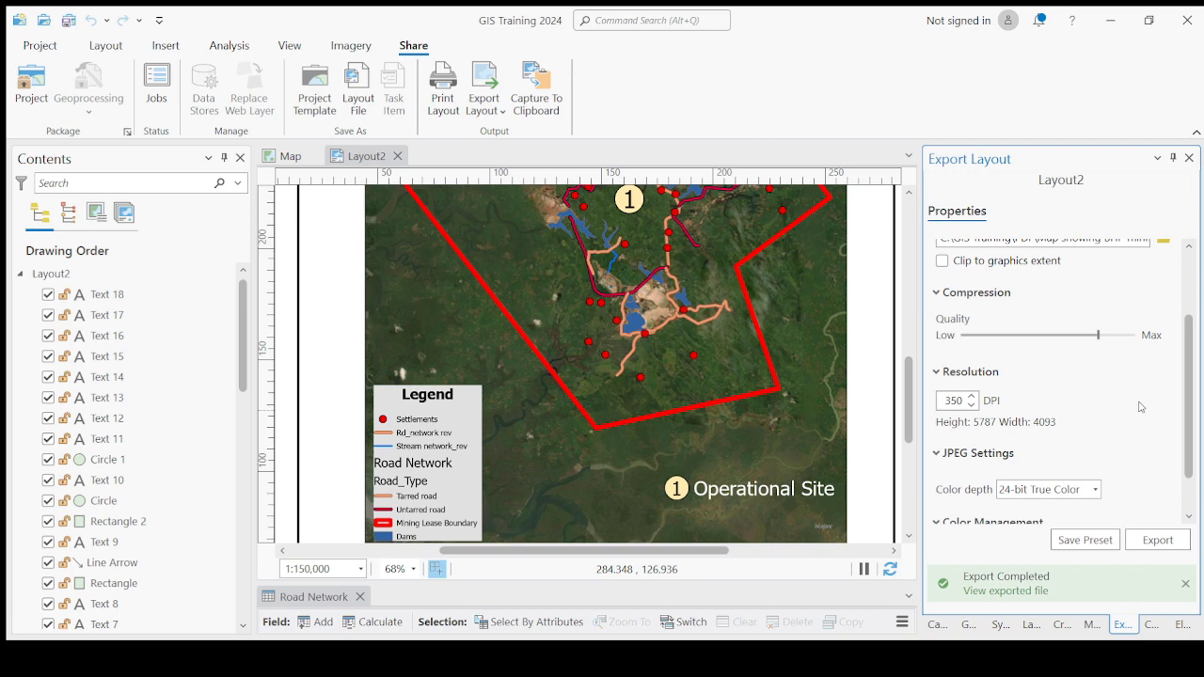
{"action": "left_click", "coordinate": [994, 591]}
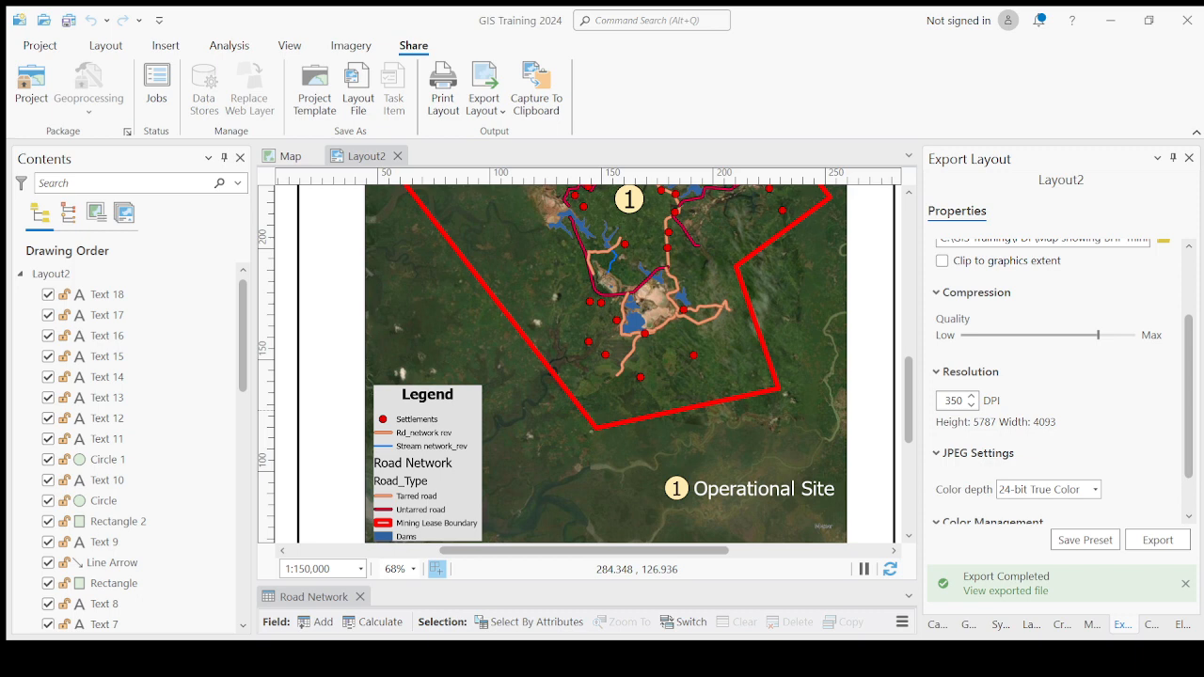
{"action": "key", "text": "alt+Tab"}
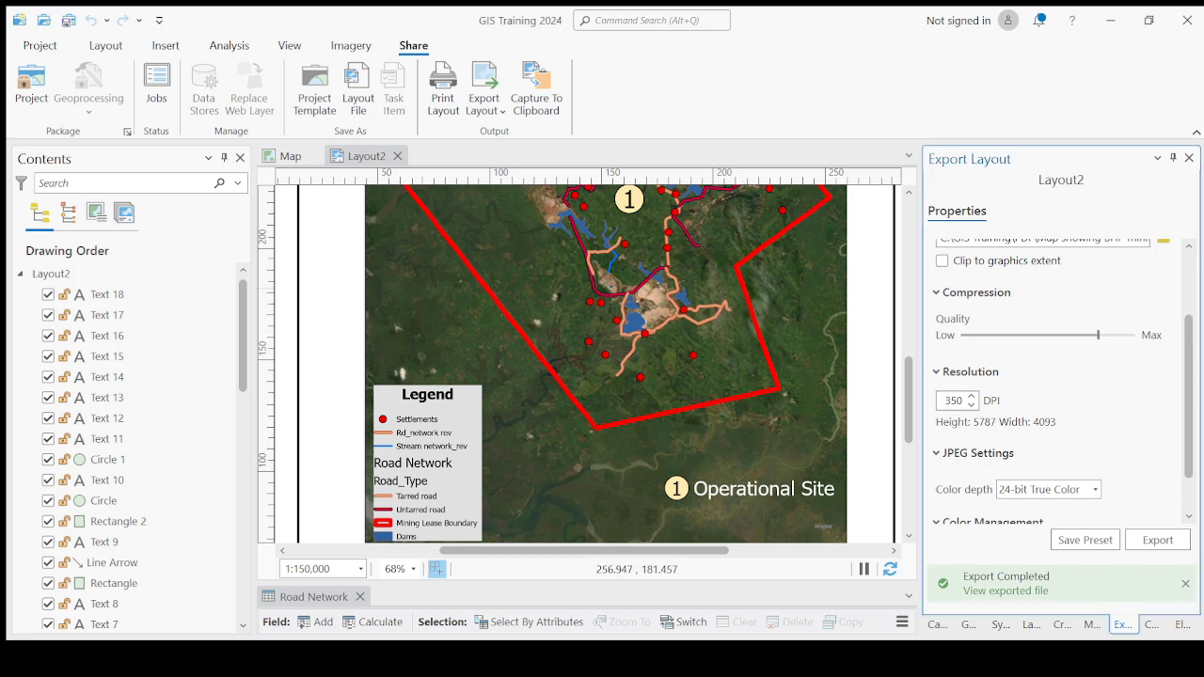
Set up another export of Layout2 as a JPEG with the output path C:\GIS Training\PDF\Layout2.jpg
{"action": "scroll", "coordinate": [1055, 308], "scroll_direction": "up", "scroll_amount": 2}
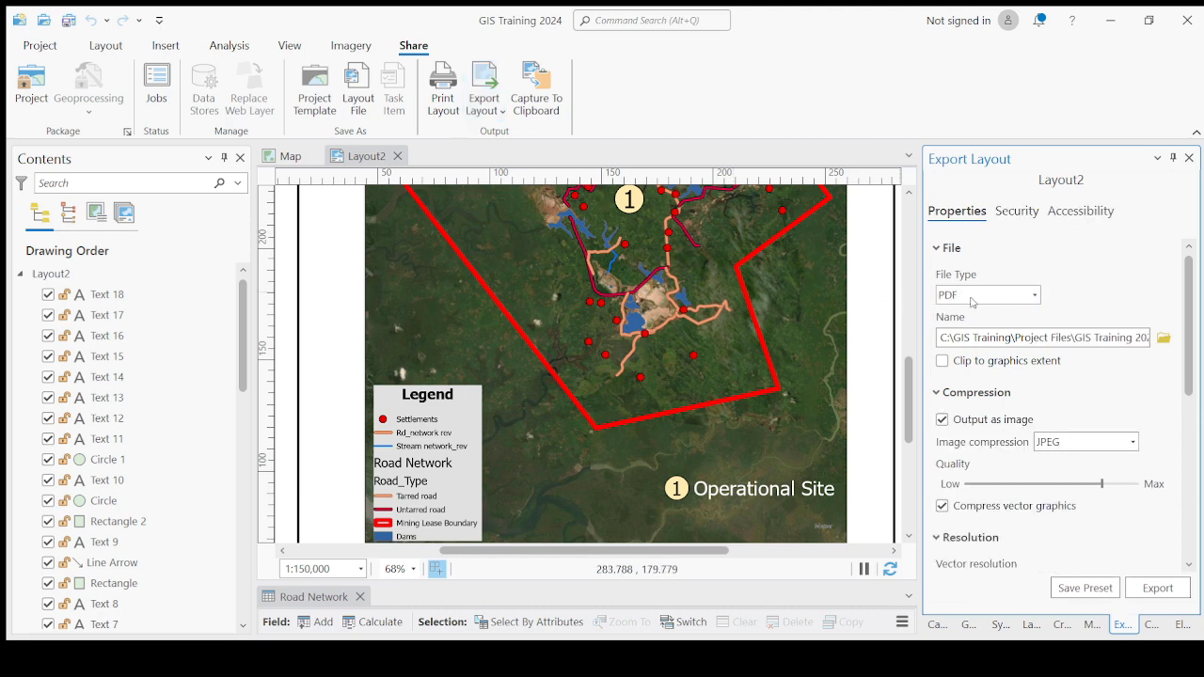
{"action": "left_click", "coordinate": [967, 412]}
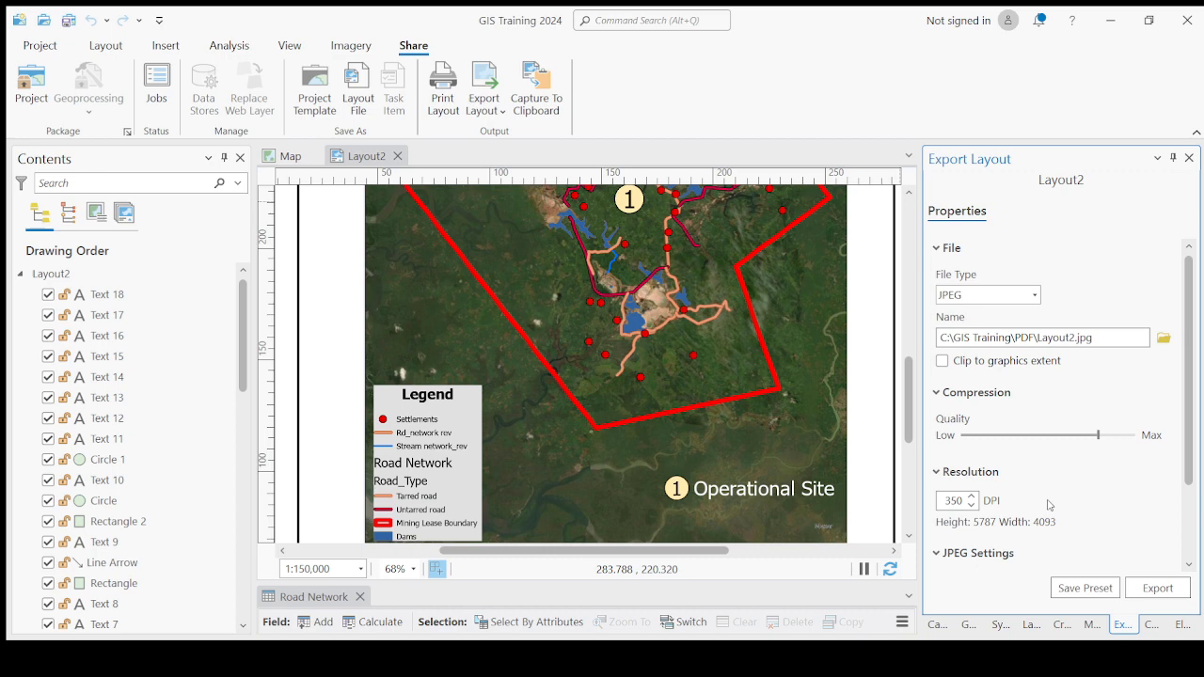
{"action": "scroll", "coordinate": [1182, 446], "scroll_direction": "down", "scroll_amount": 2}
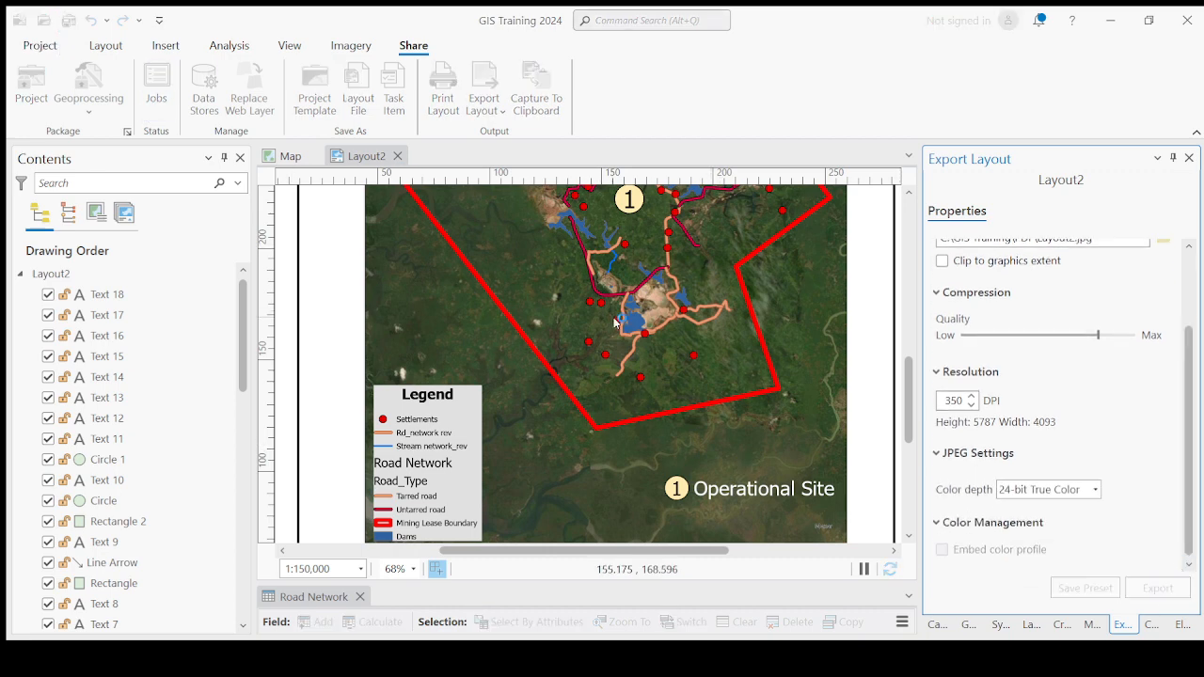
{"action": "scroll", "coordinate": [542, 420], "scroll_direction": "down", "scroll_amount": 2}
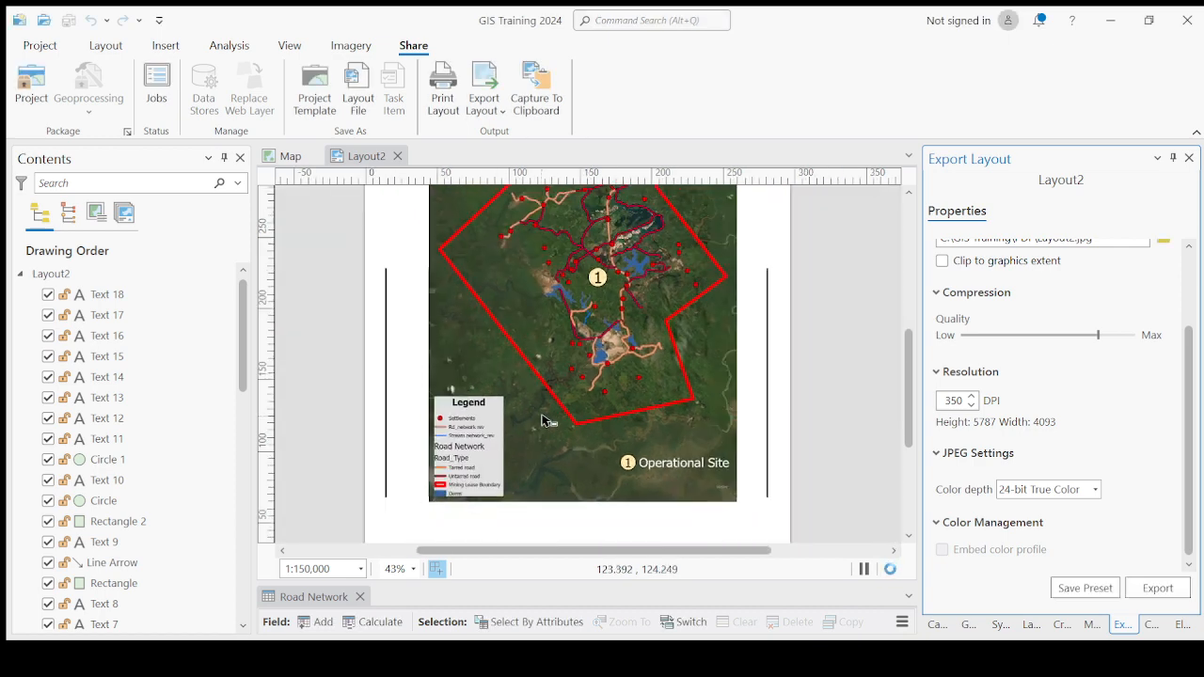
{"action": "left_click_drag", "start_coordinate": [561, 299], "coordinate": [576, 357]}
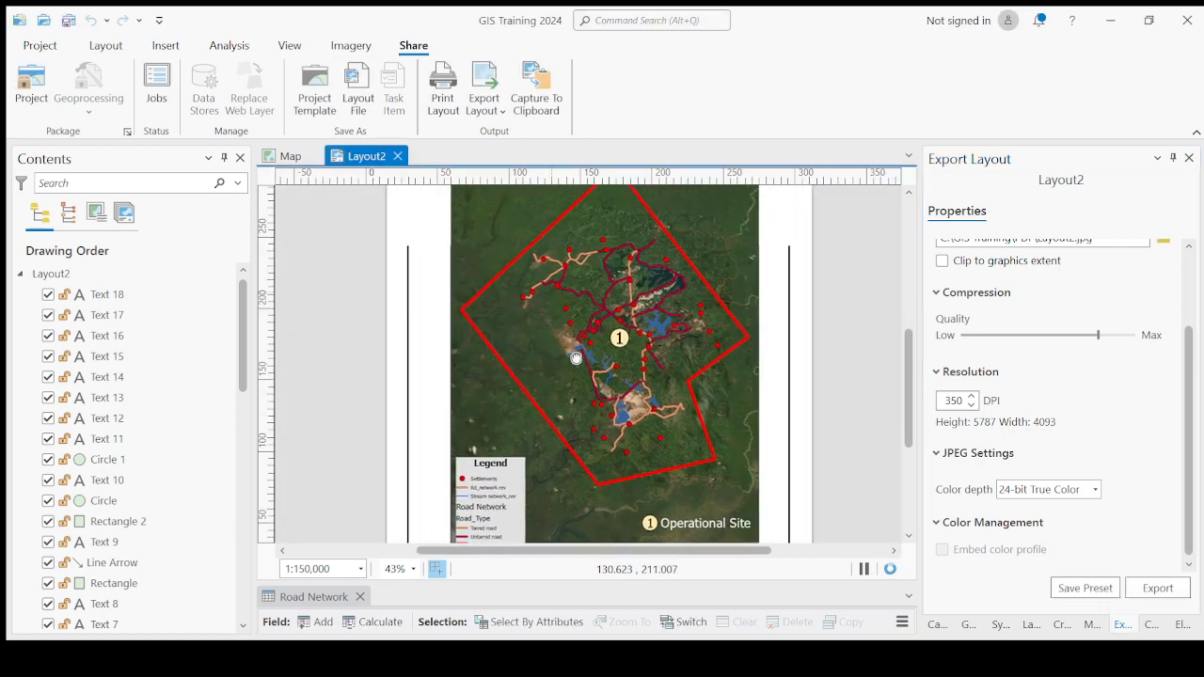
{"action": "scroll", "coordinate": [577, 358], "scroll_direction": "down", "scroll_amount": 2}
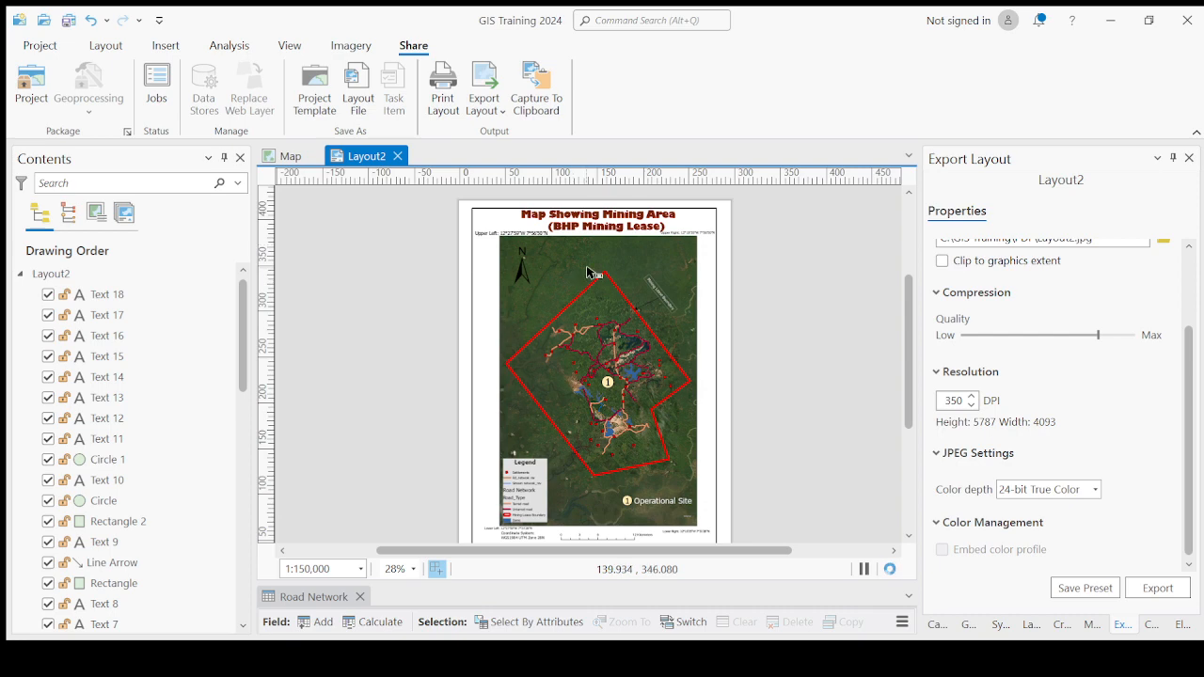
{"action": "scroll", "coordinate": [593, 249], "scroll_direction": "up", "scroll_amount": 2}
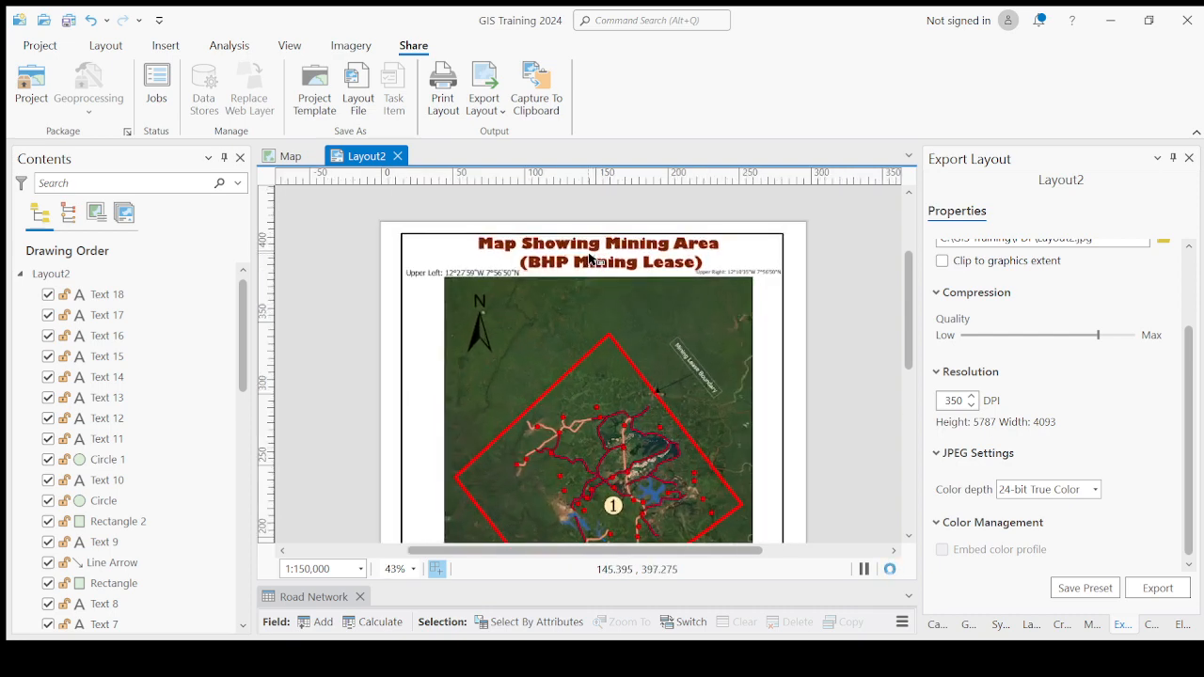